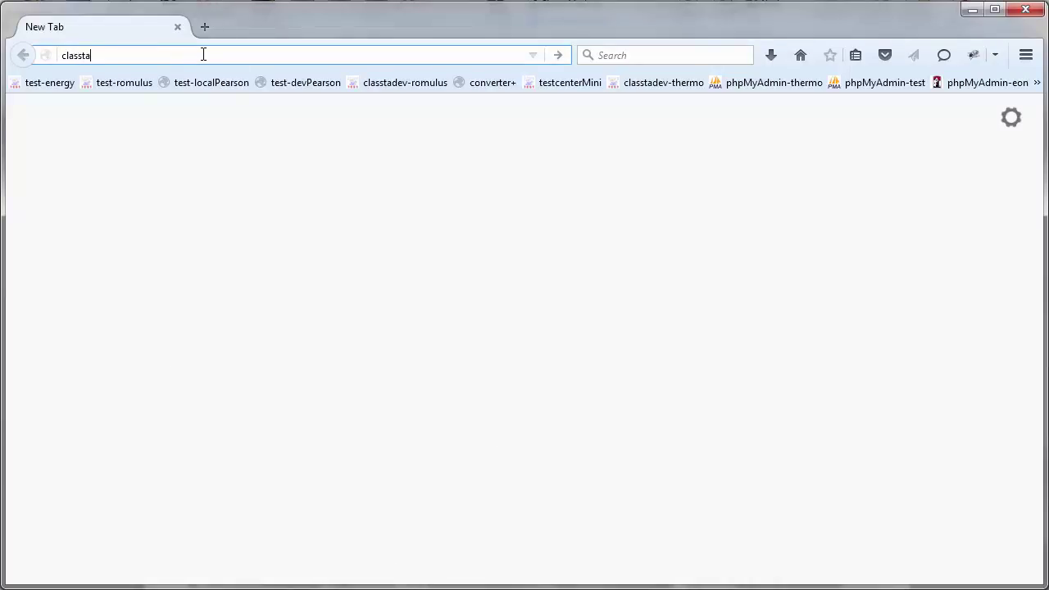
- Go to classta.net in Firefox
text(.net)
key(Return)
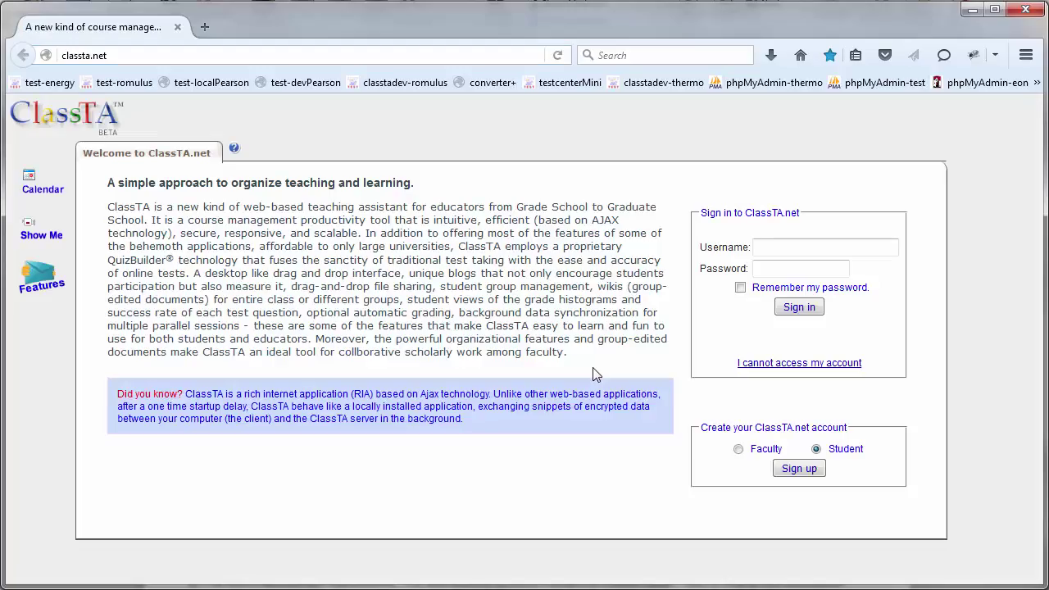
click(799, 470)
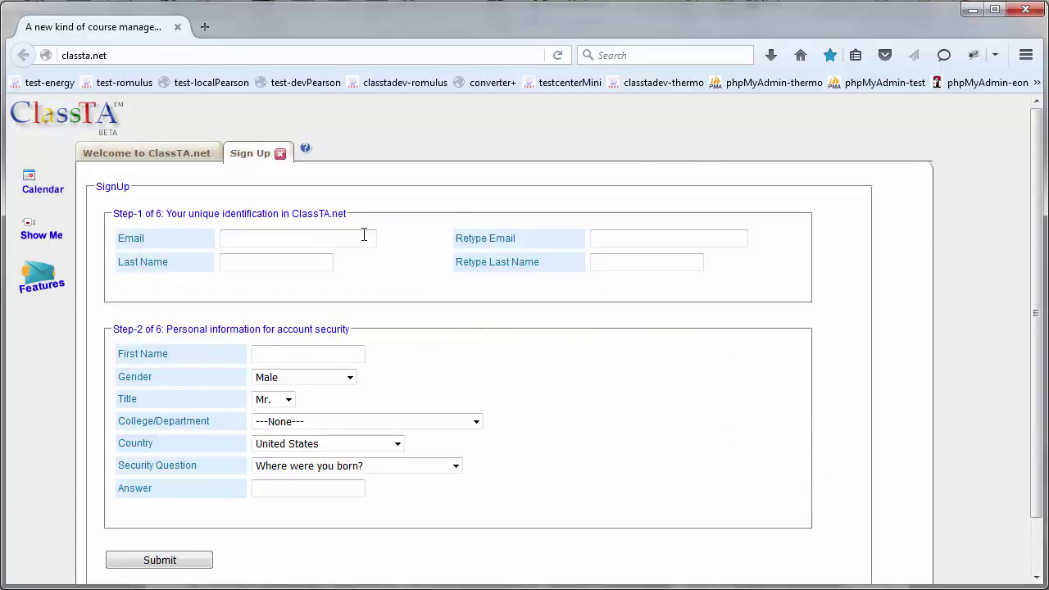
click(324, 237)
click(270, 261)
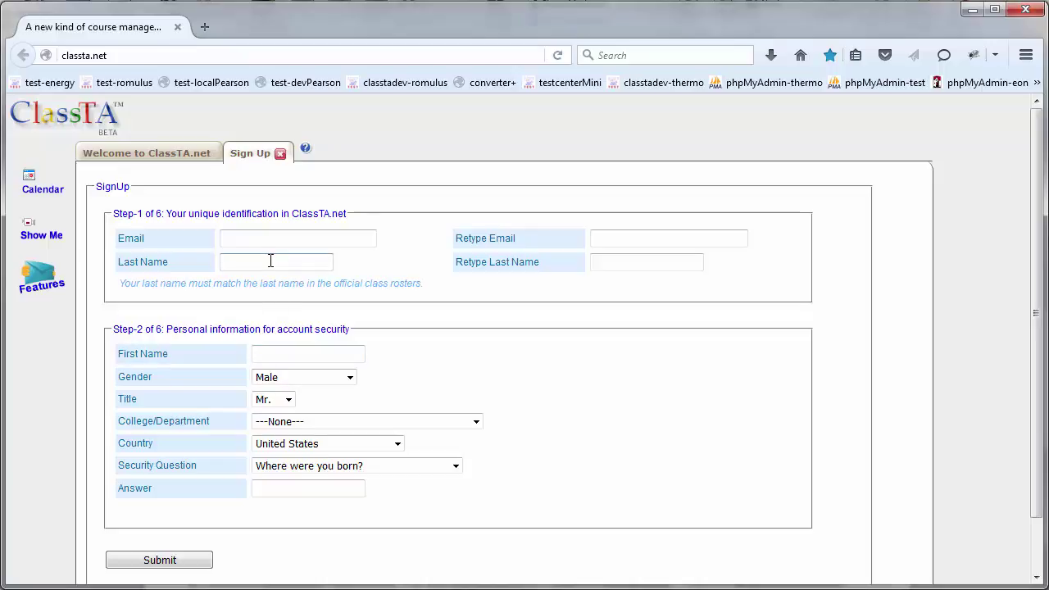
click(314, 353)
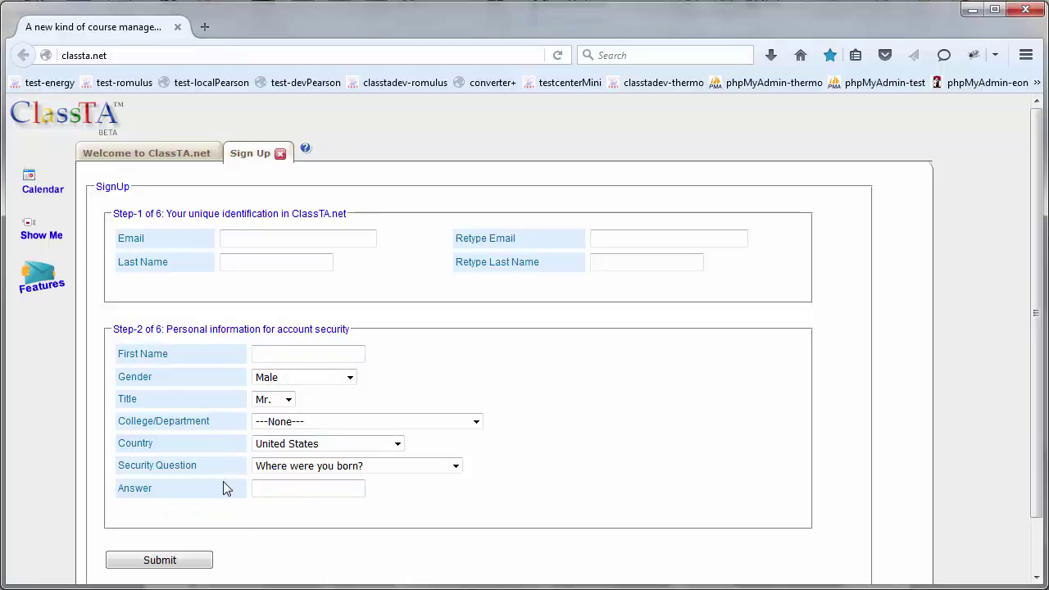
click(280, 155)
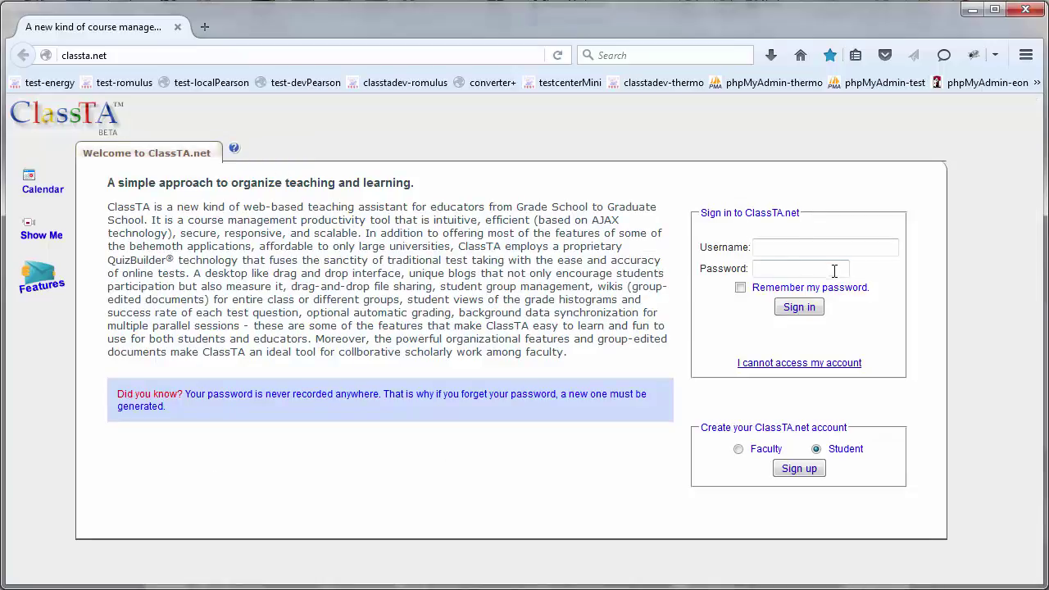
- Sign in to ClassTA with the student account's username and password
click(810, 248)
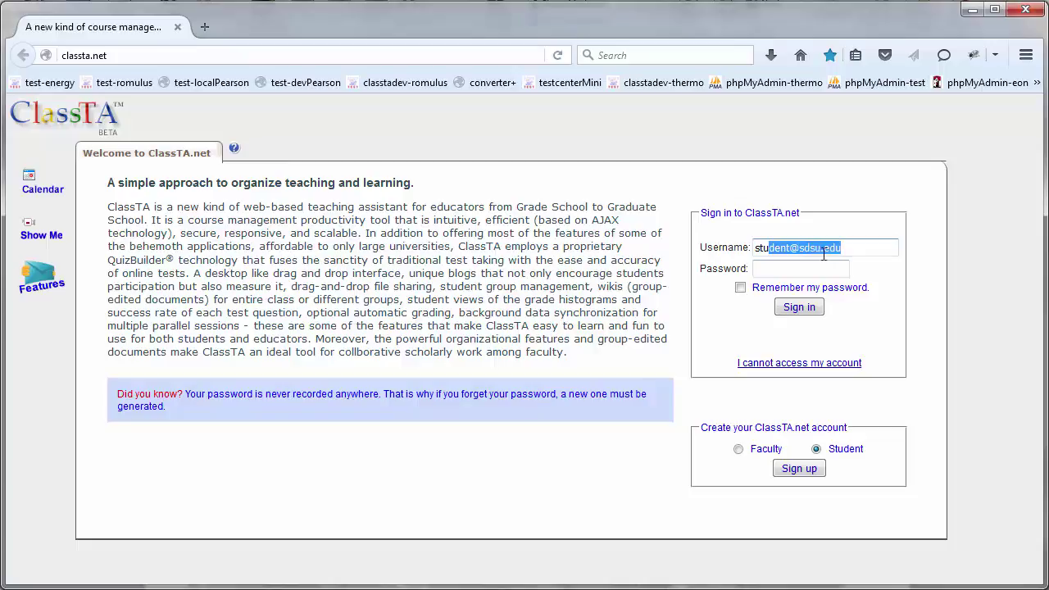
click(855, 253)
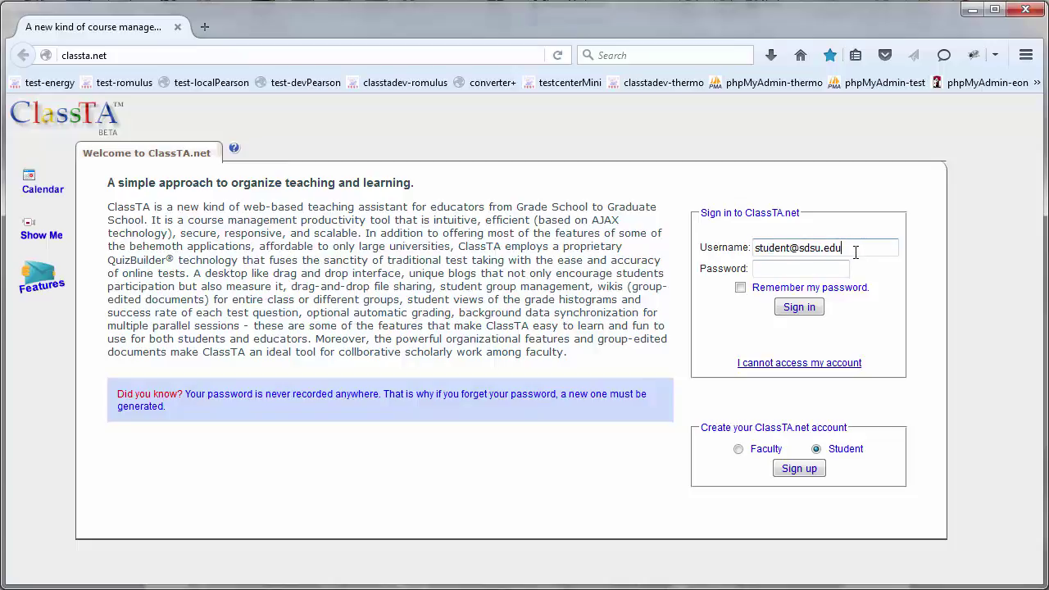
click(823, 273)
text(******)
click(800, 307)
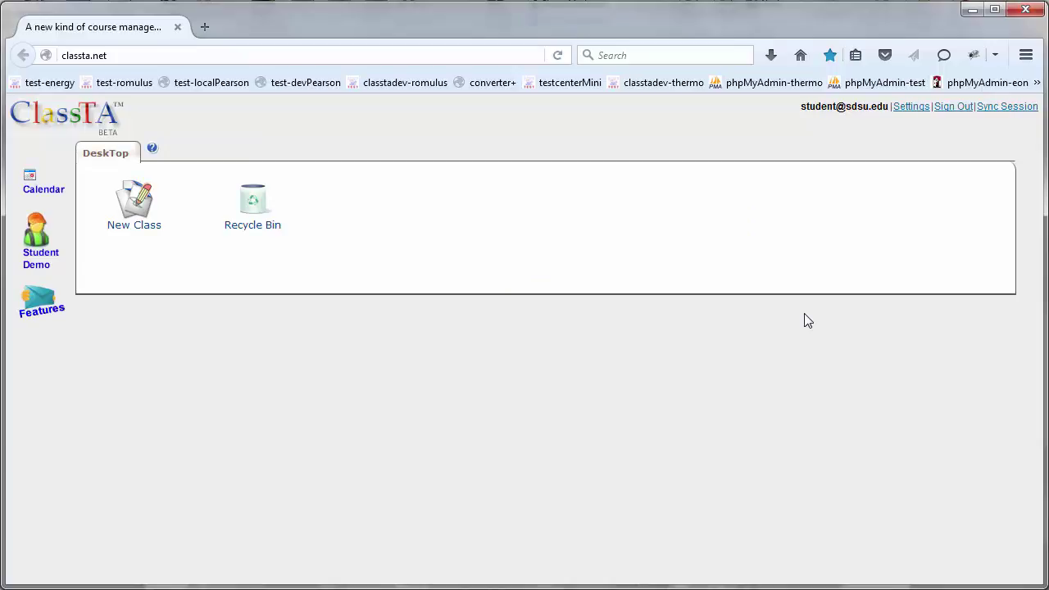
- Open the New Class form, then minimize Firefox to reveal the ME 351-S 2016 handout
click(143, 233)
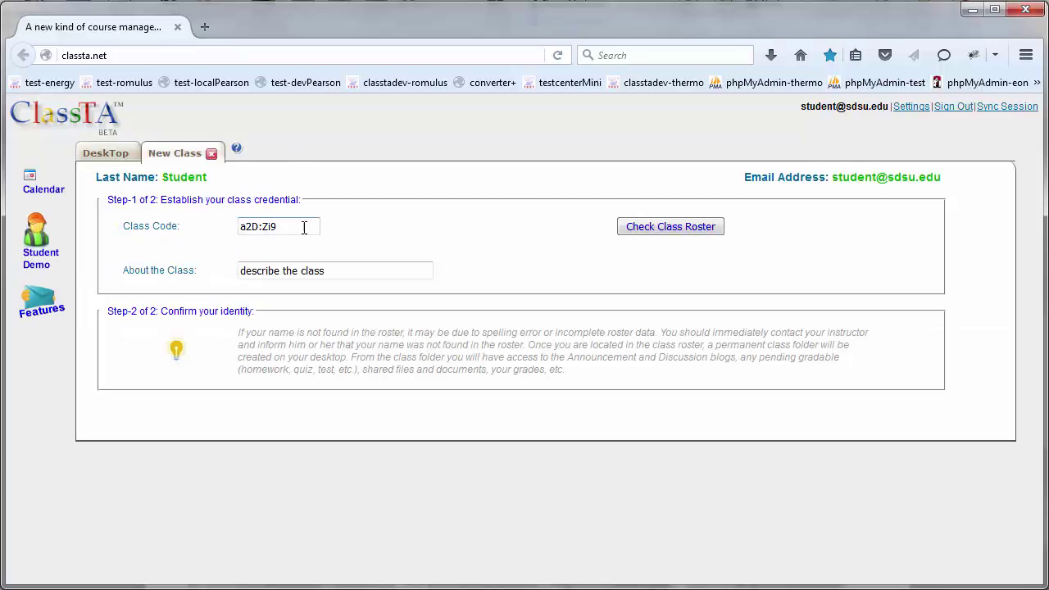
click(973, 9)
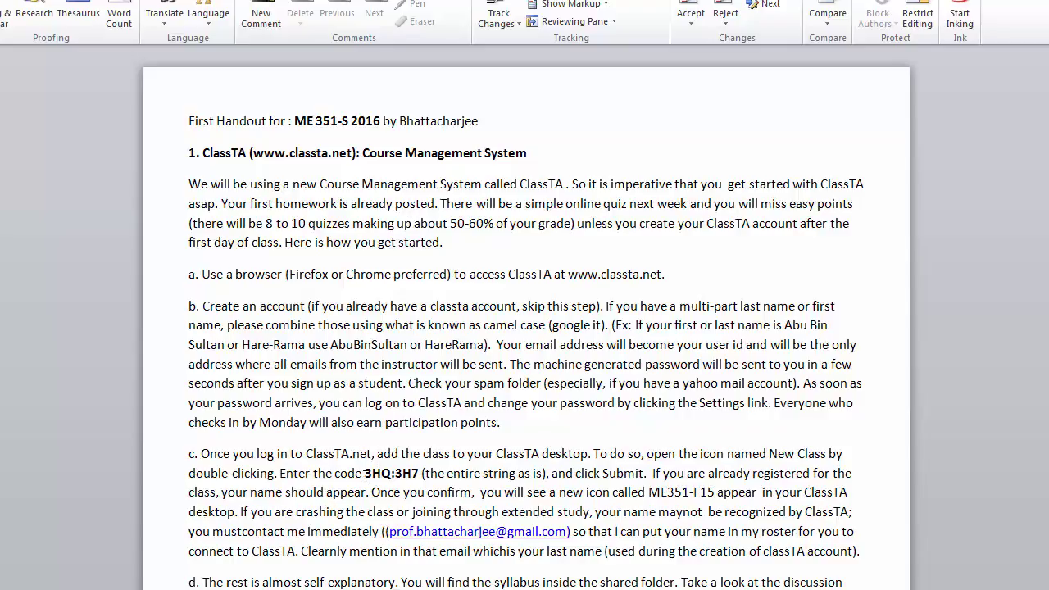
- Select the bold class code in step c of the Word handout
drag(366, 477, 419, 475)
key(ctrl+c)
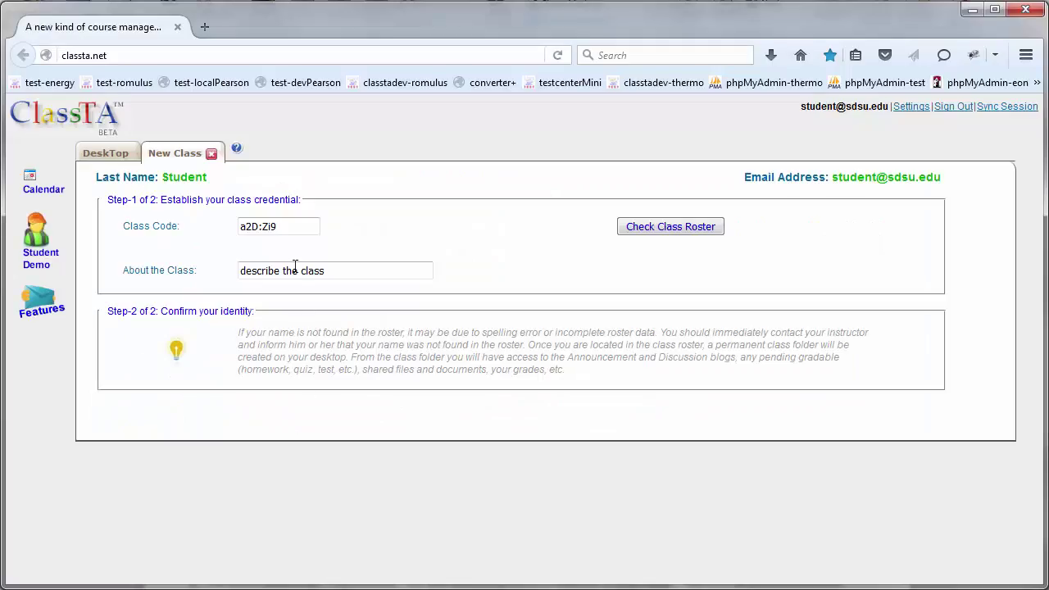
- Paste the handout's class code, pick the student's name from the roster, and confirm enrolment
click(281, 227)
key(BackSpace)
key(BackSpace)
key(BackSpace)
key(BackSpace)
key(BackSpace)
key(BackSpace)
key(BackSpace)
key(ctrl+v)
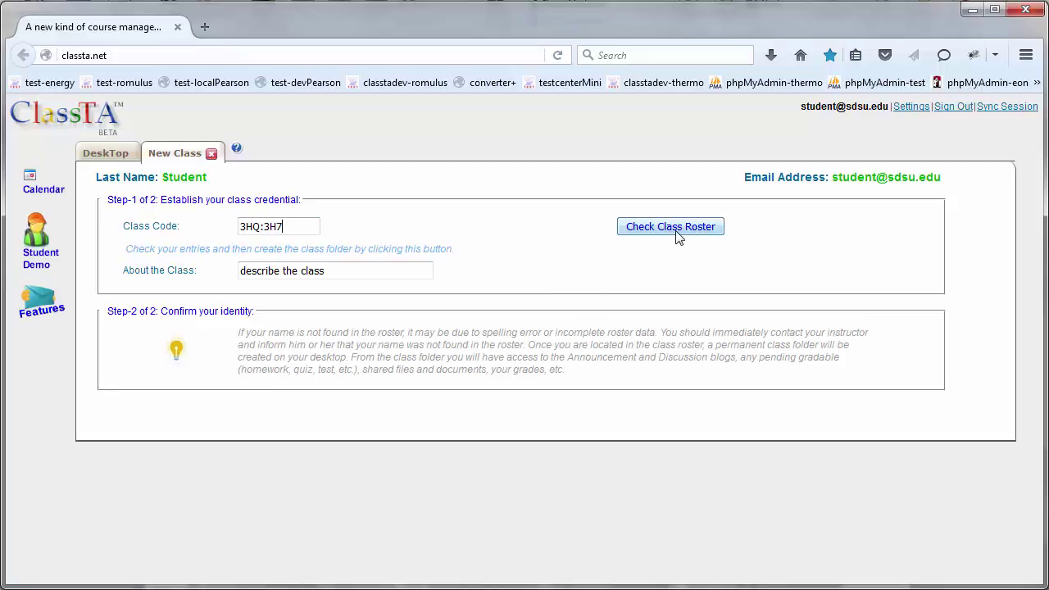
click(677, 237)
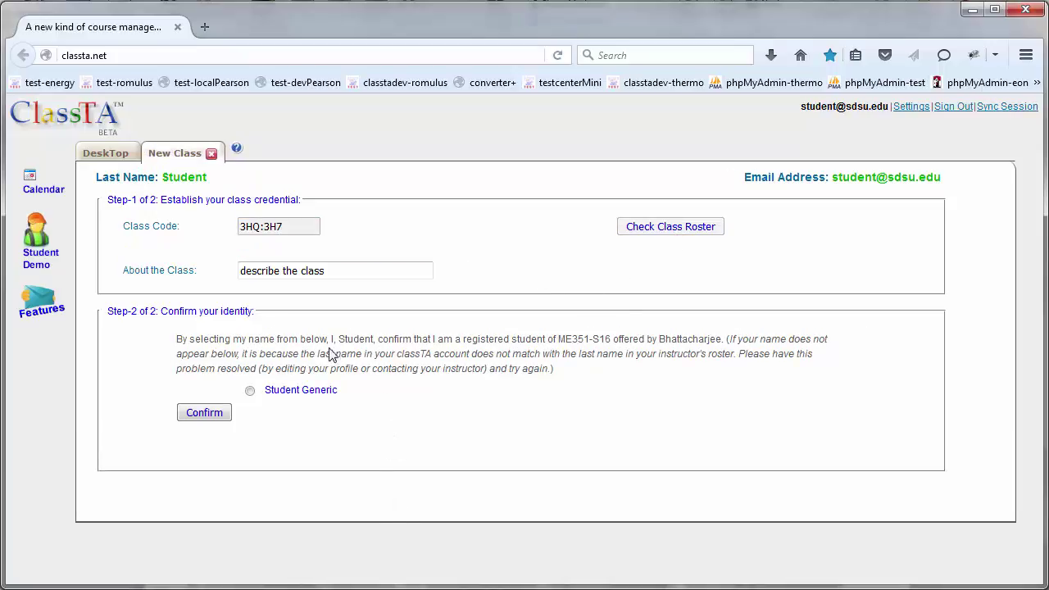
click(250, 391)
click(207, 415)
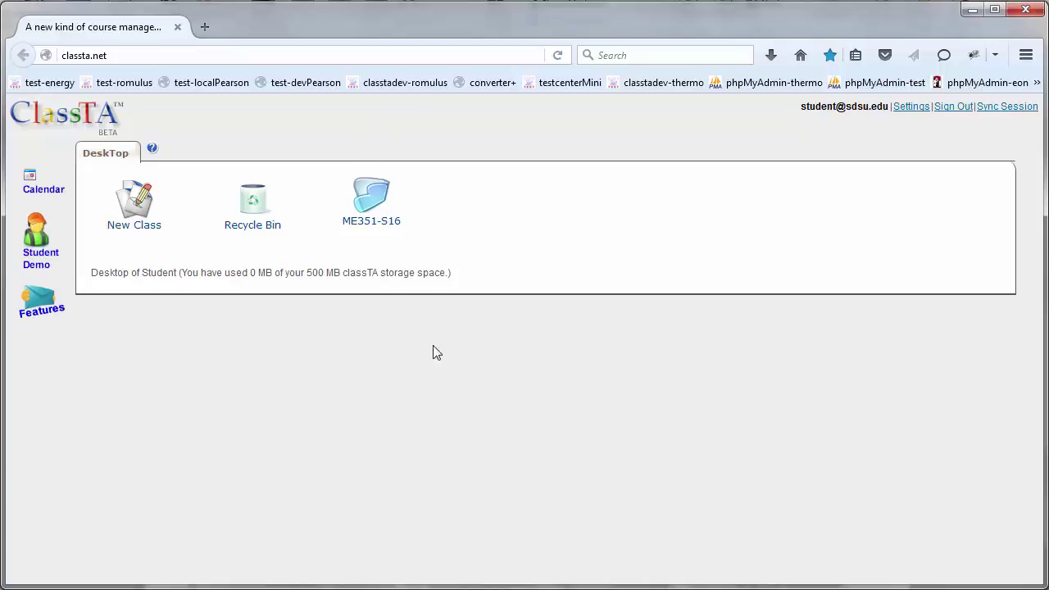
- Open the ME351-S16 class folder, browse its Shared Files, then close that tab
click(367, 228)
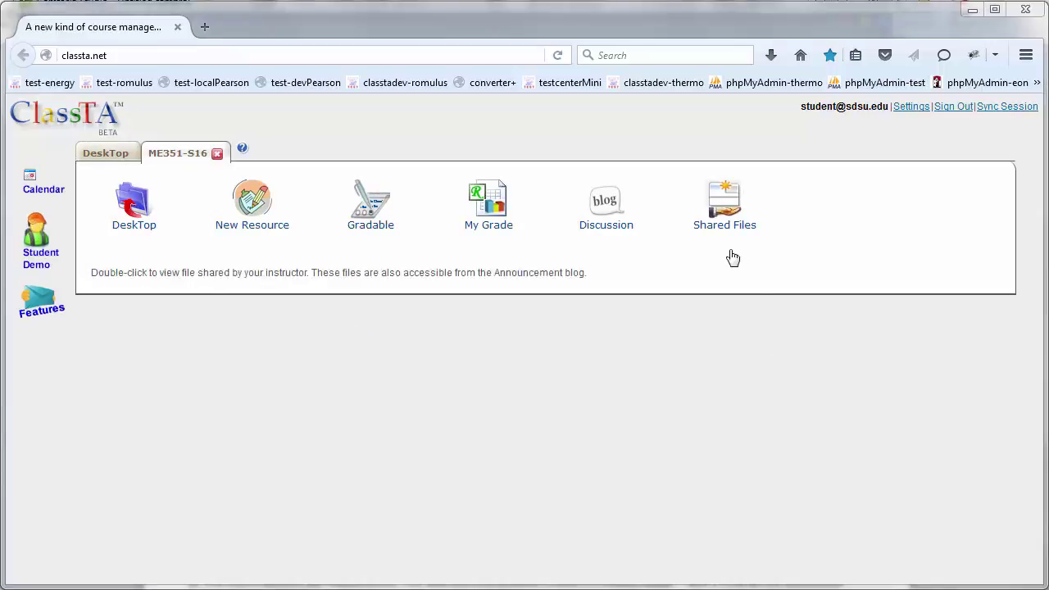
click(729, 226)
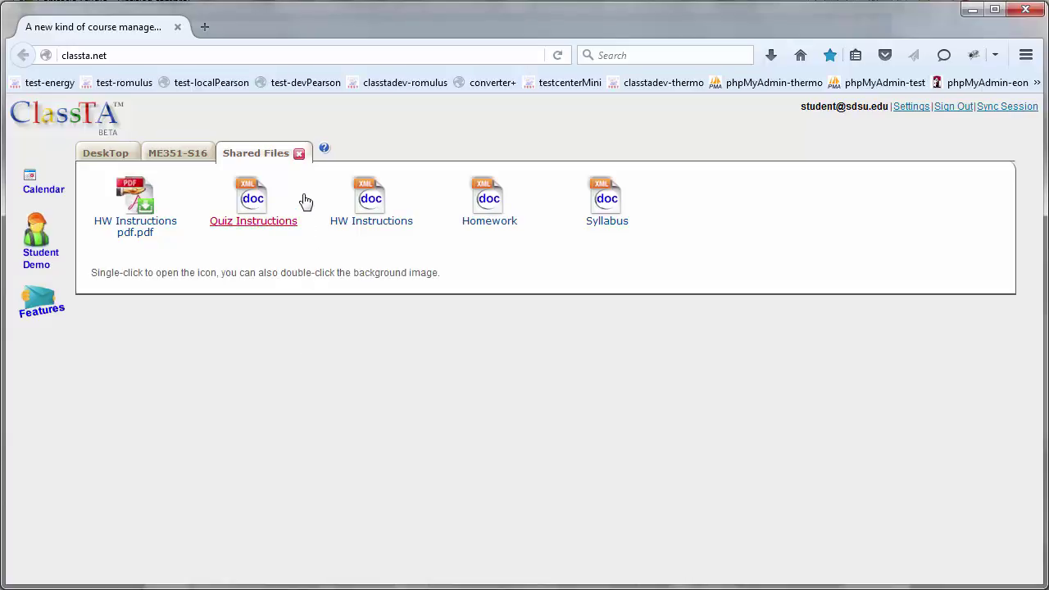
click(299, 154)
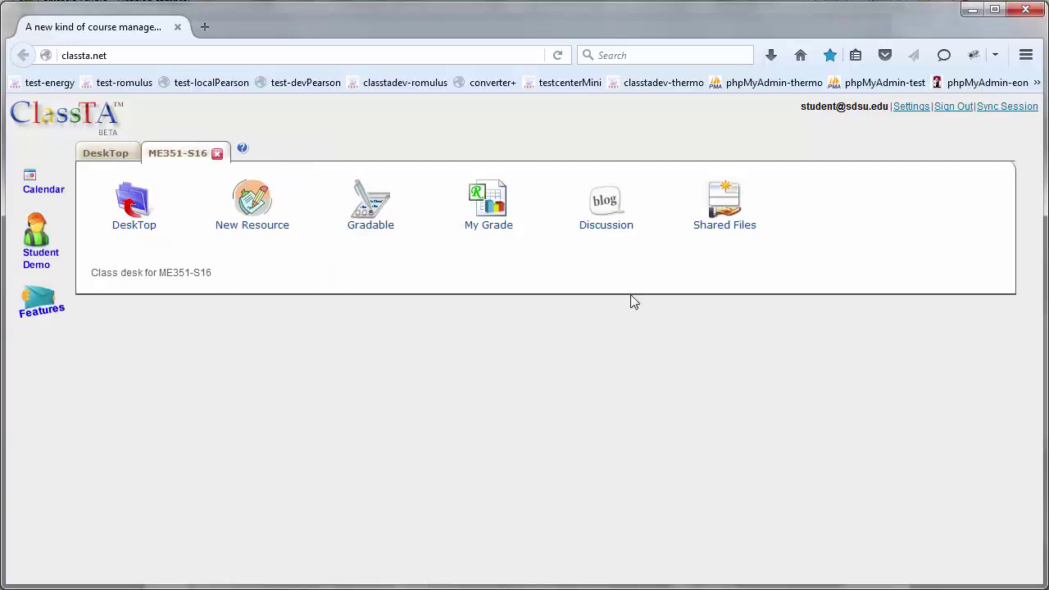
- Open the class Discussion blog, filter to Quiz threads, then close the Discussion tab
click(603, 234)
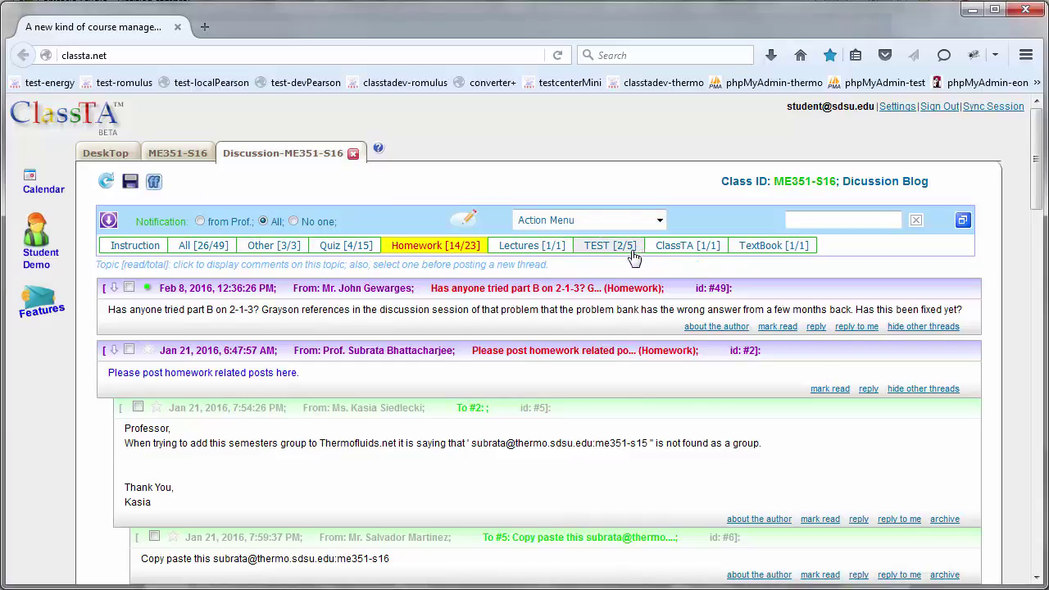
click(346, 250)
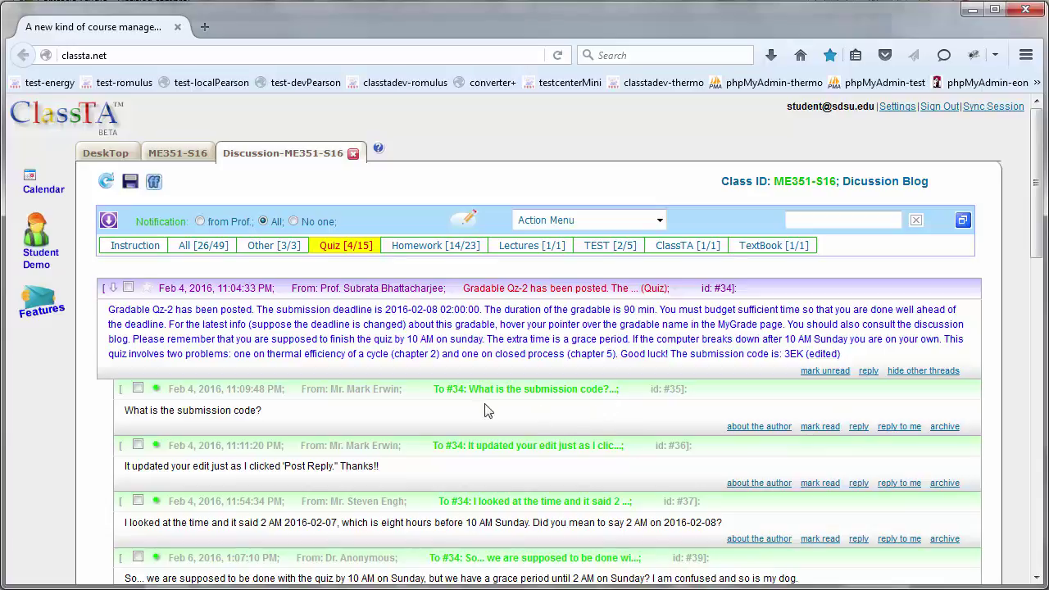
click(353, 154)
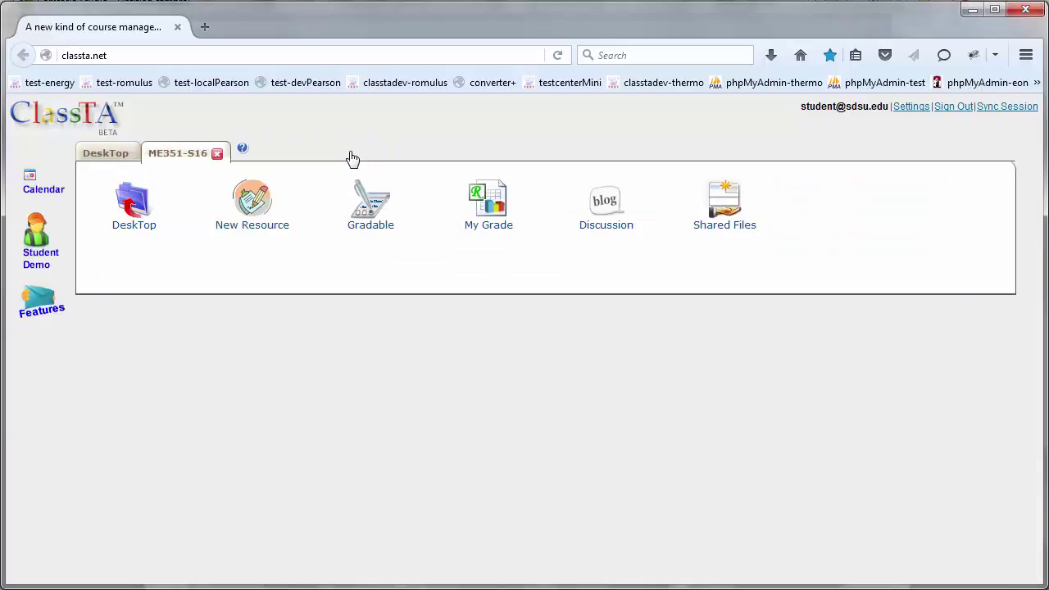
- Open My Grade and view the Qz-2 result details with answers and worked solutions
click(489, 226)
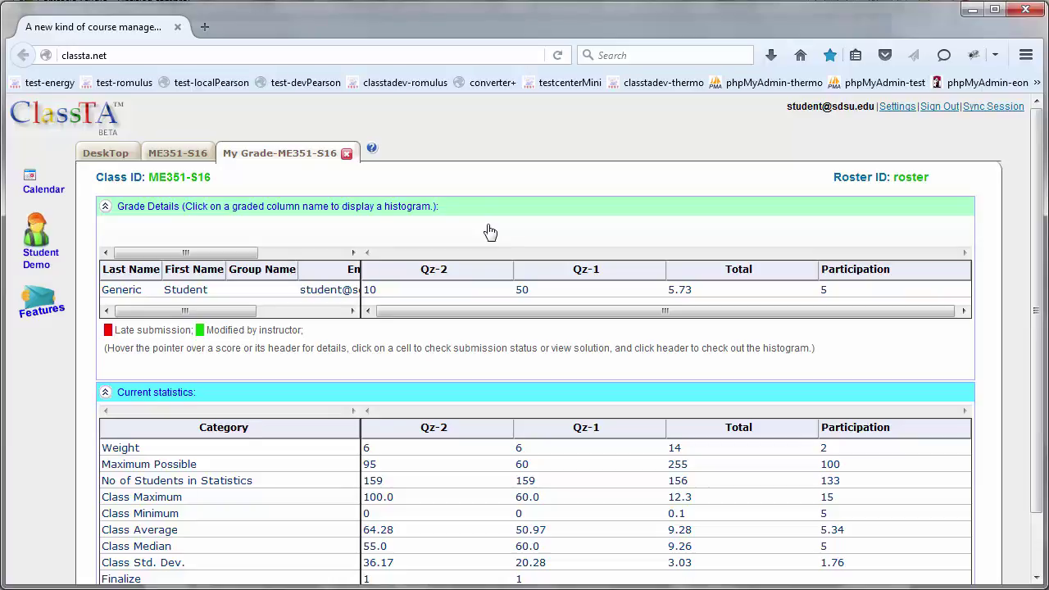
mouse_move(384, 293)
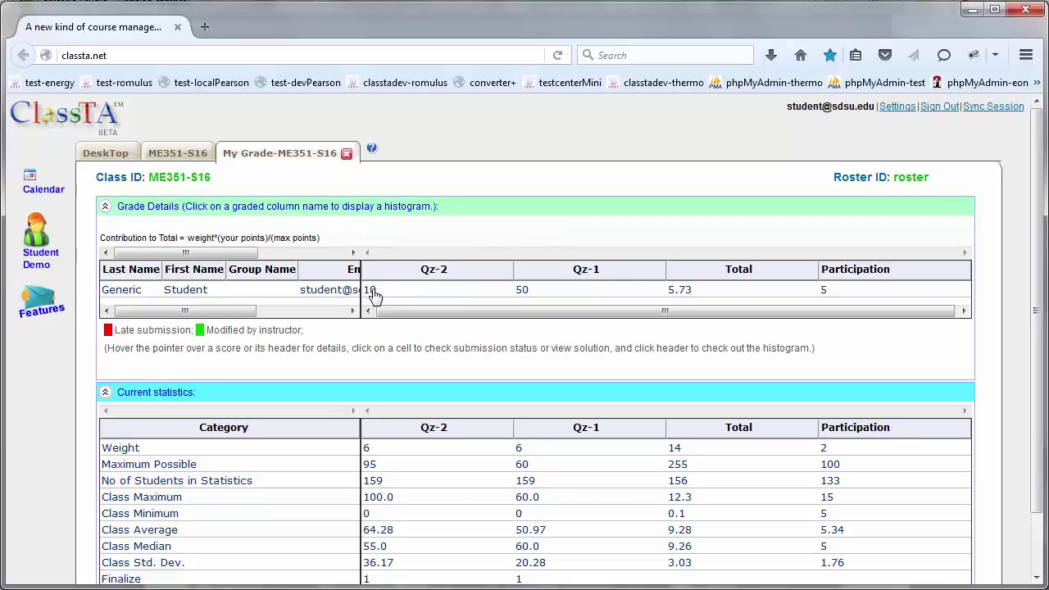
click(371, 293)
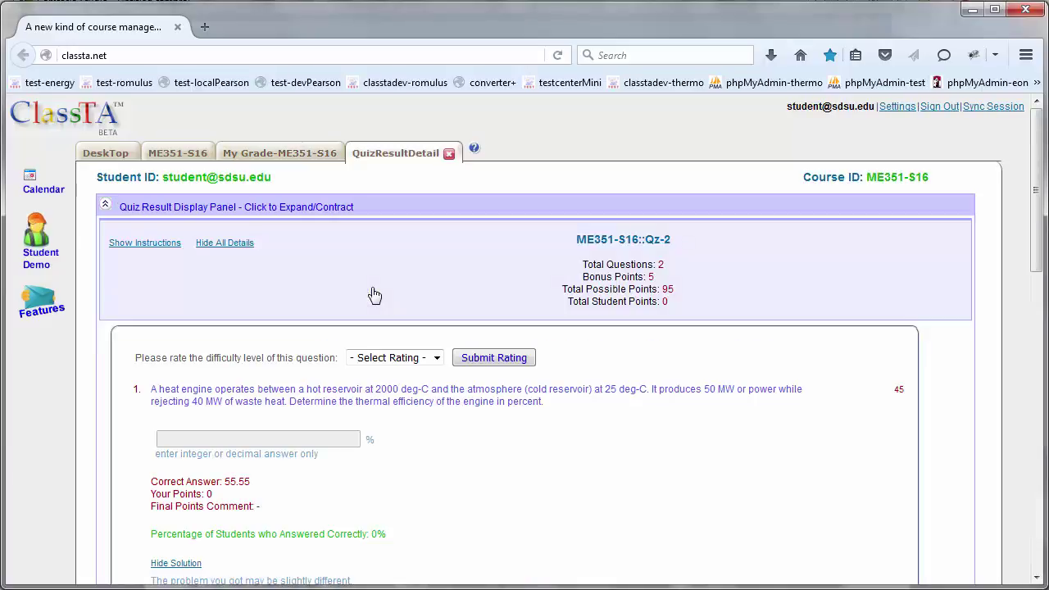
scroll(375, 295, down, 15)
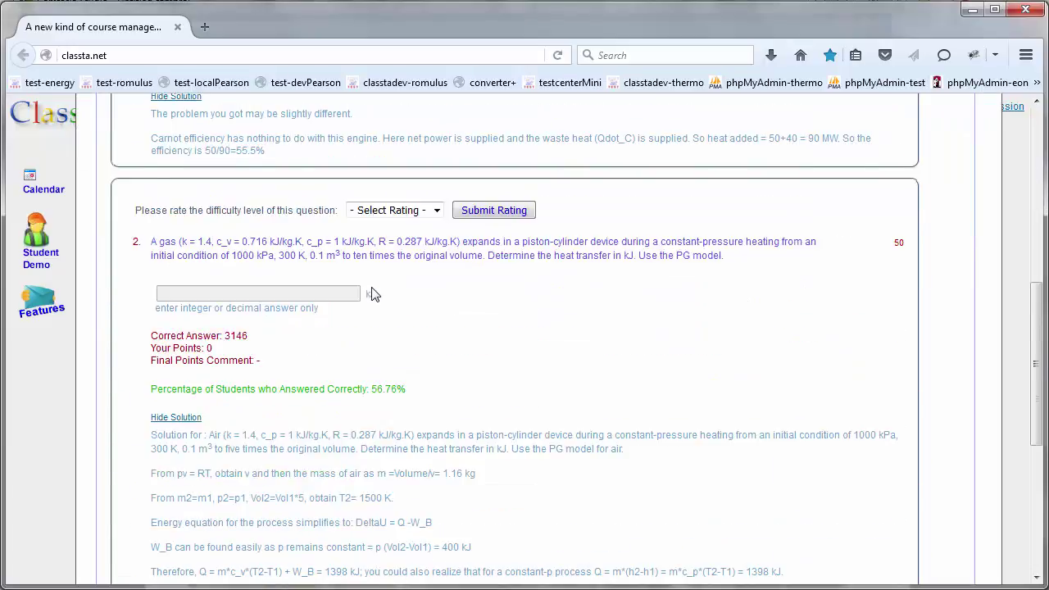
scroll(373, 287, up, 4)
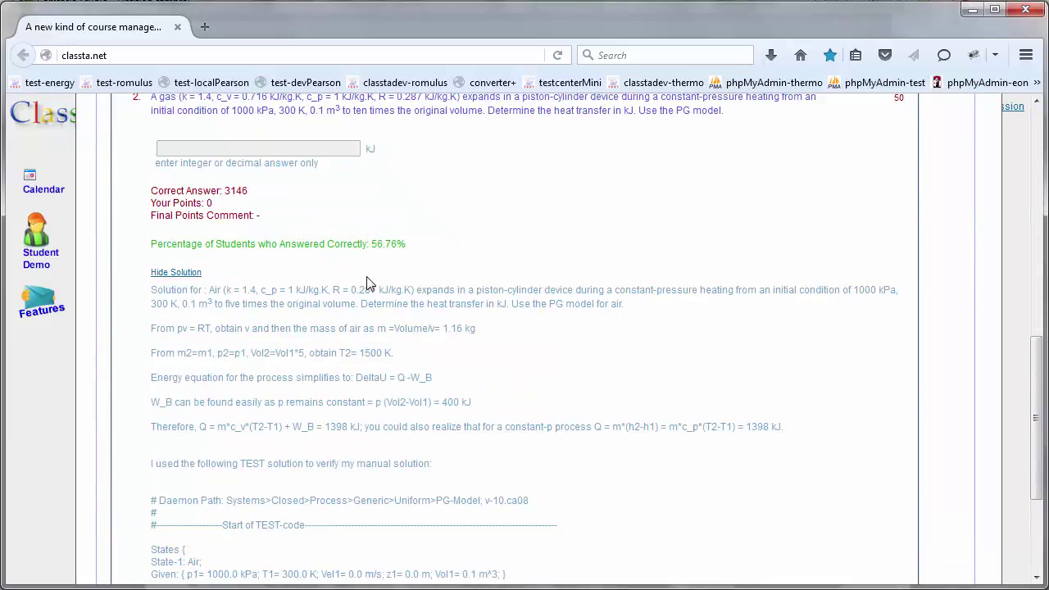
scroll(346, 480, up, 15)
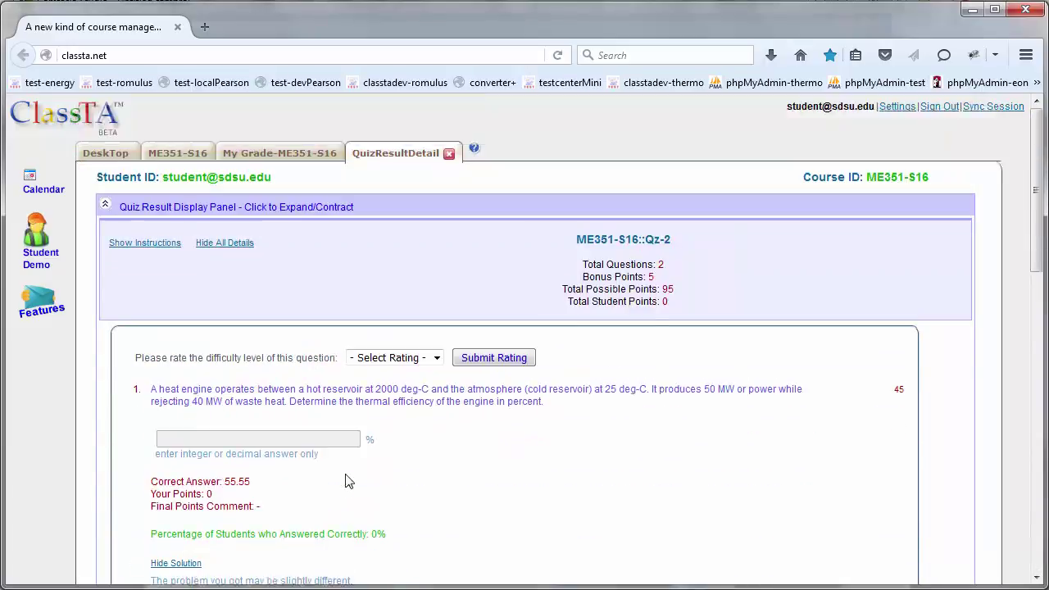
- Close the Qz-2 details and view the Qz-2 score histogram split into 8 divisions
click(451, 157)
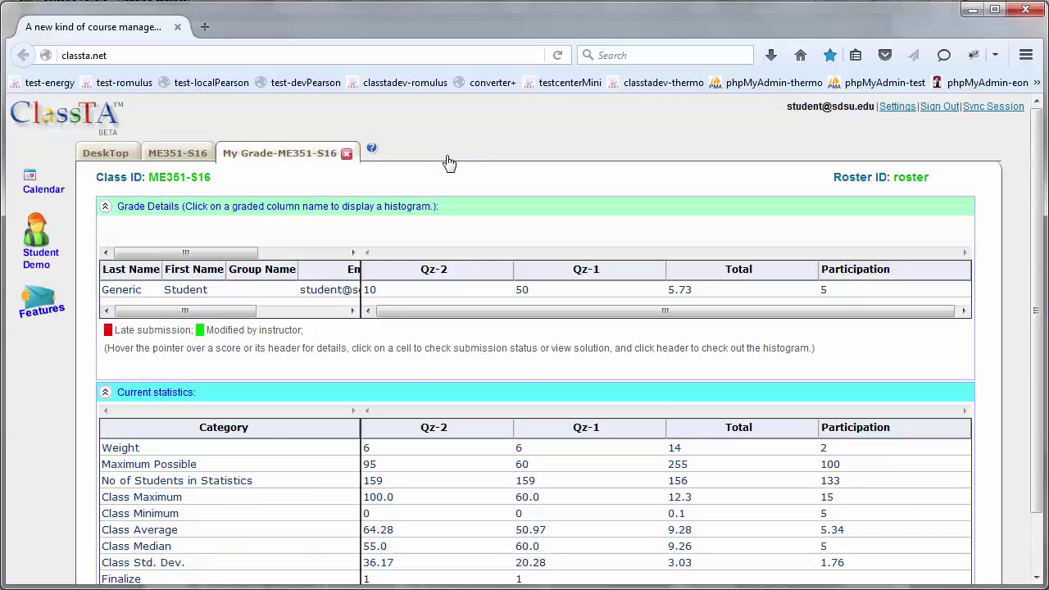
click(430, 275)
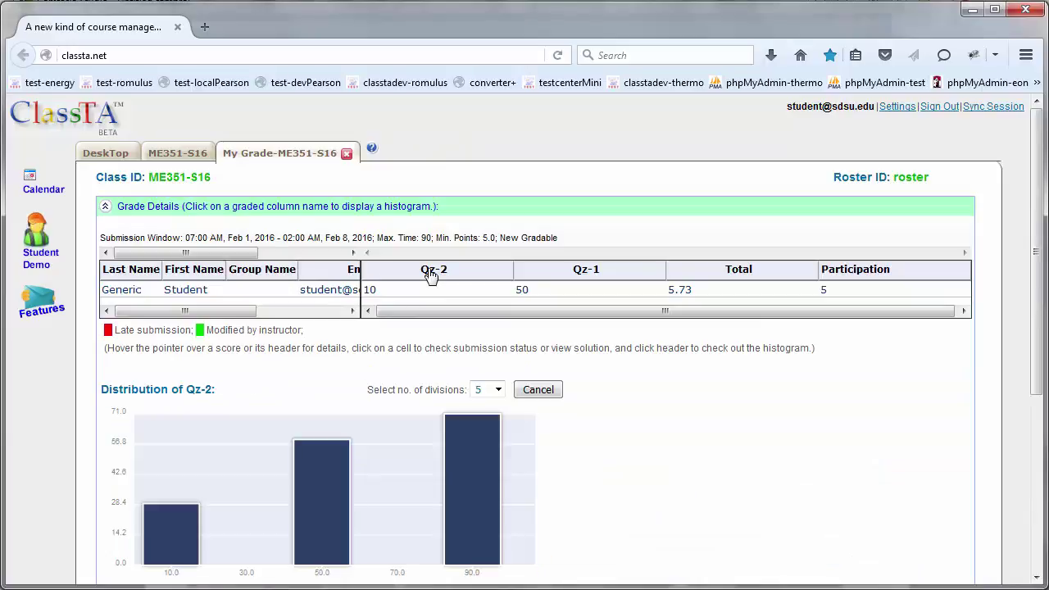
scroll(645, 405, down, 2)
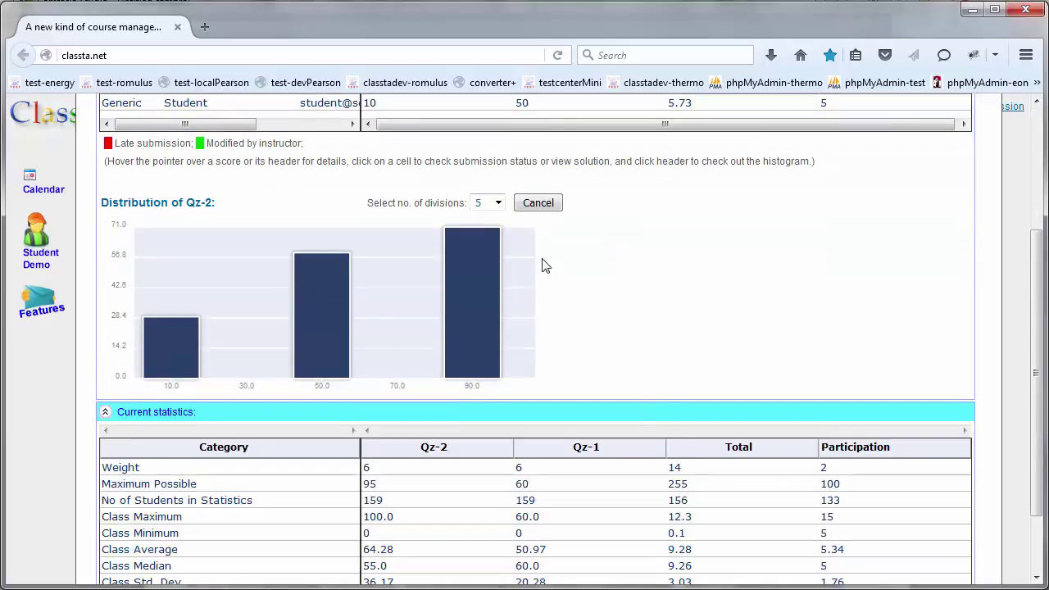
click(498, 203)
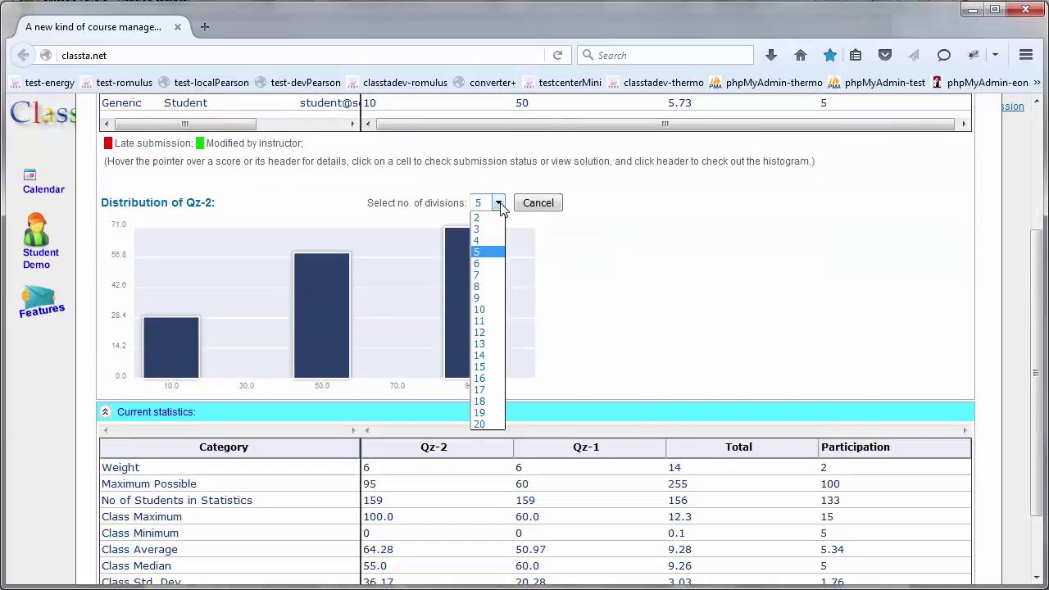
click(487, 291)
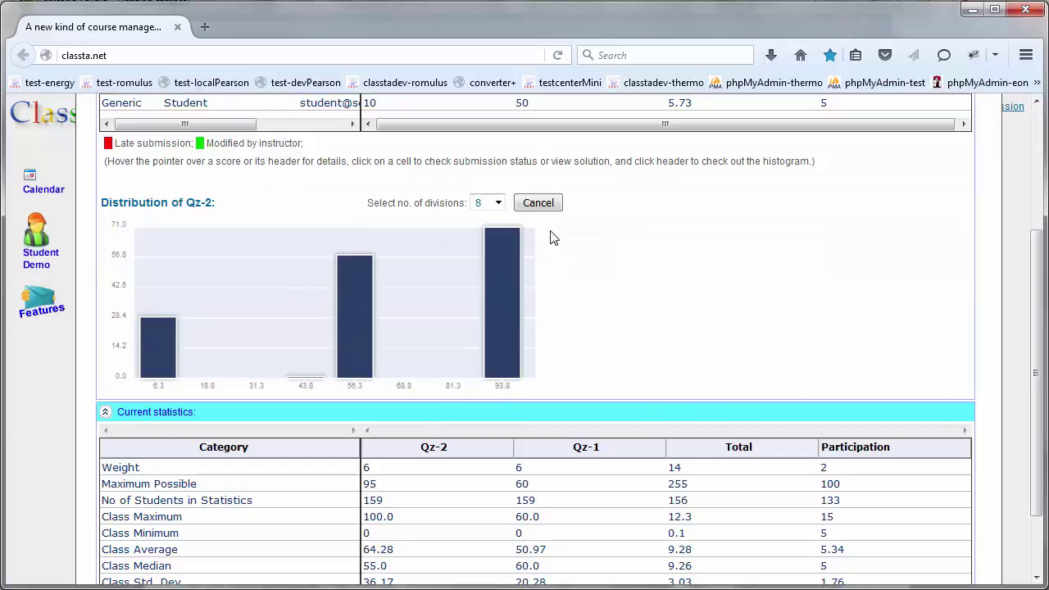
click(538, 204)
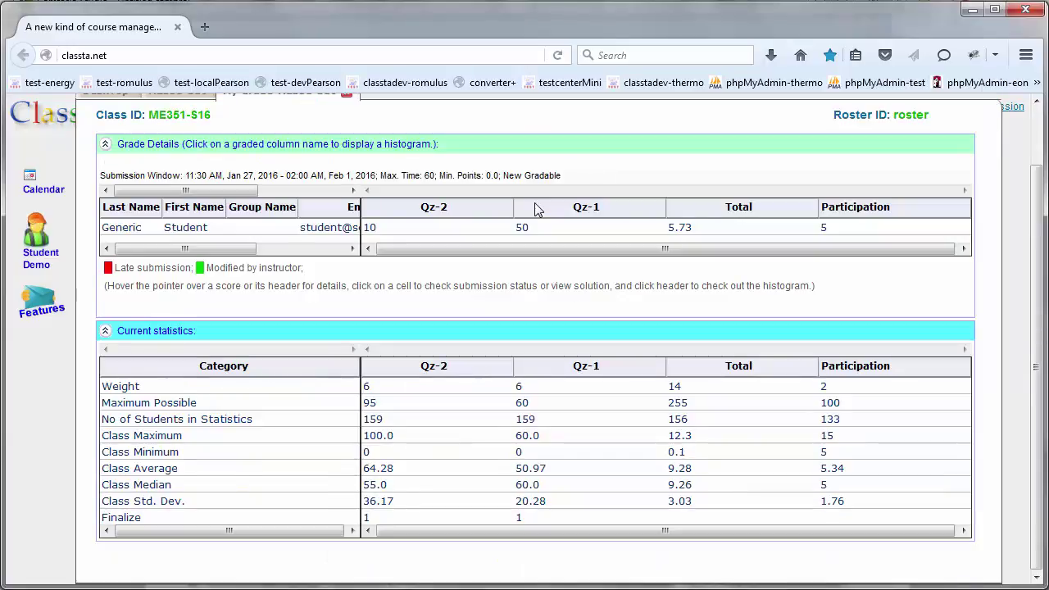
- View the Total score histogram, then close the My Grade tab
click(759, 213)
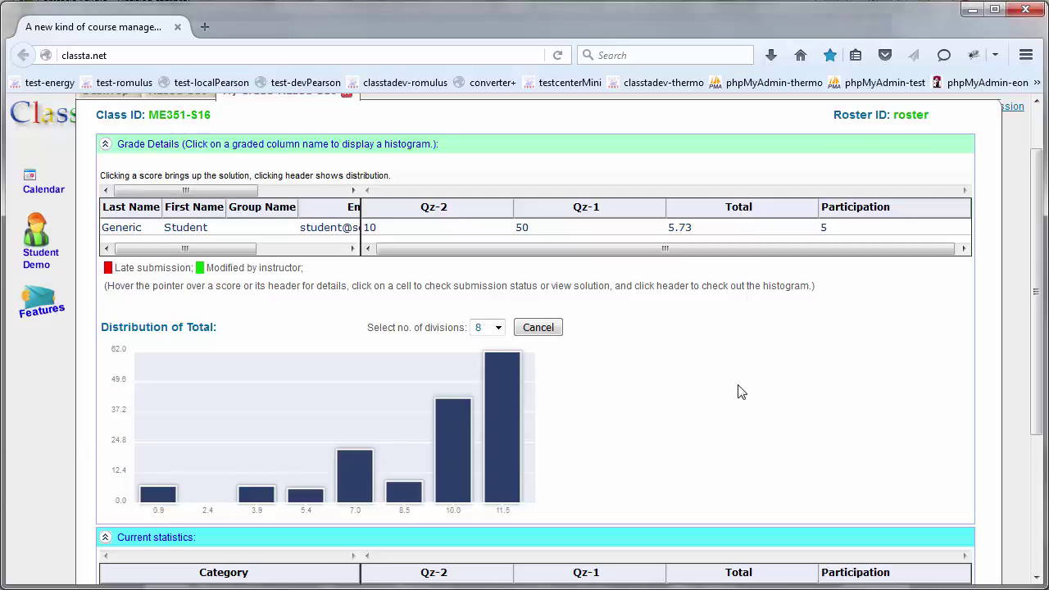
click(535, 330)
scroll(534, 332, up, 2)
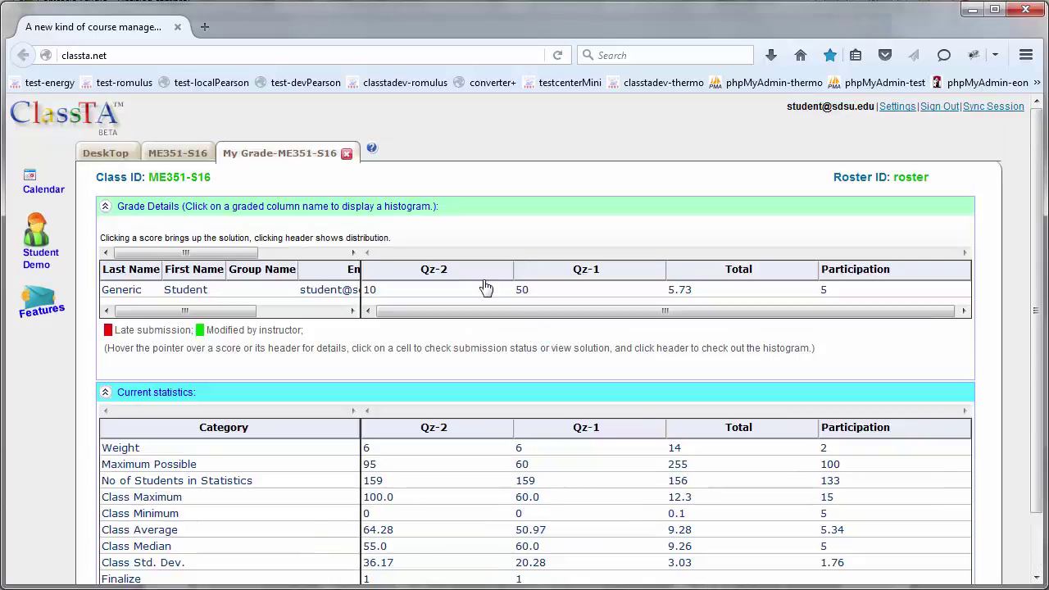
click(348, 155)
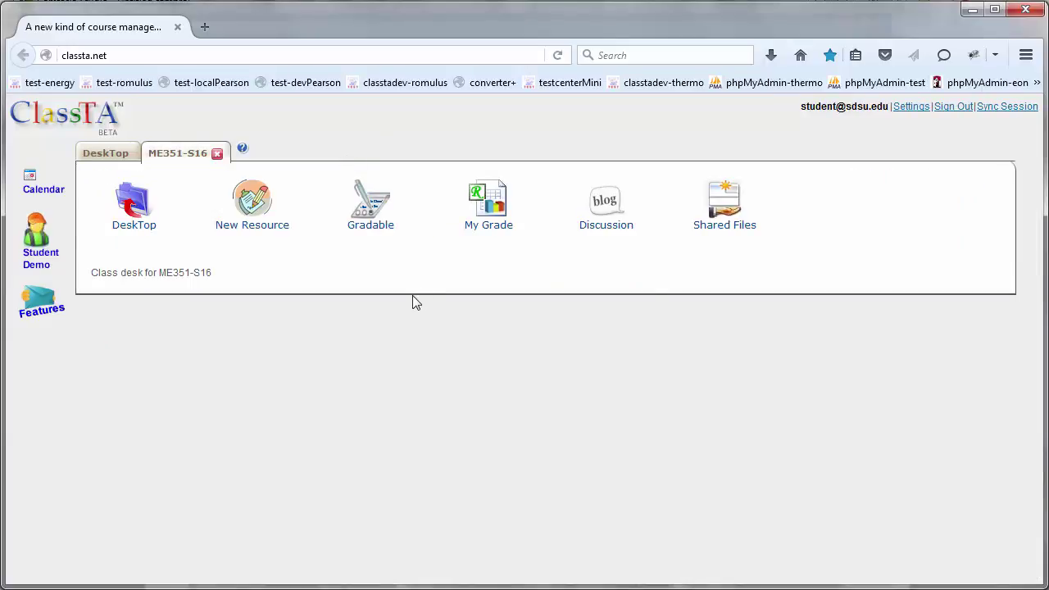
- Open the Gradable page from the ME351-S16 class desk
click(371, 237)
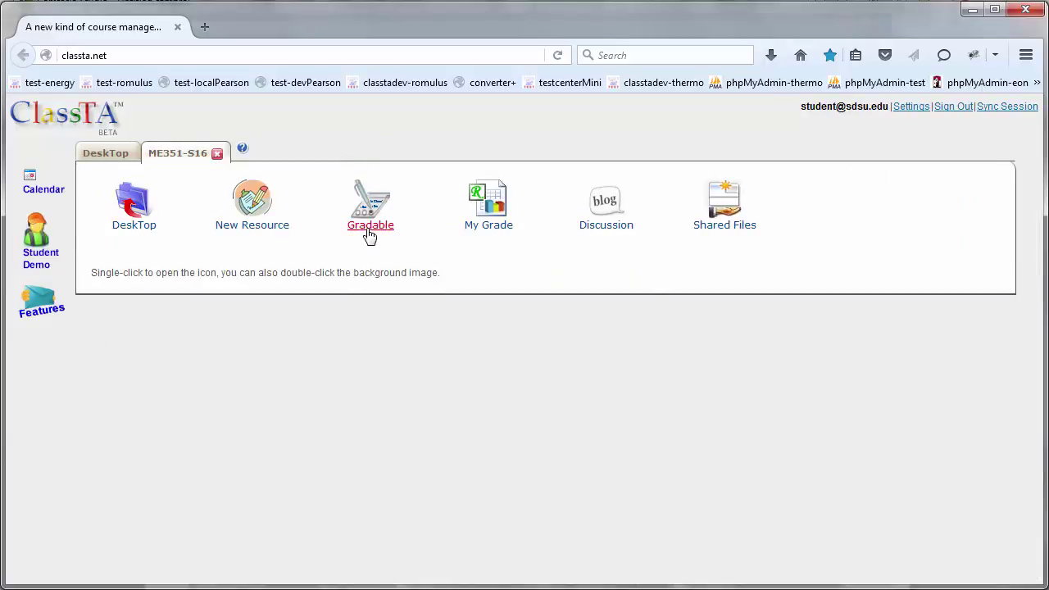